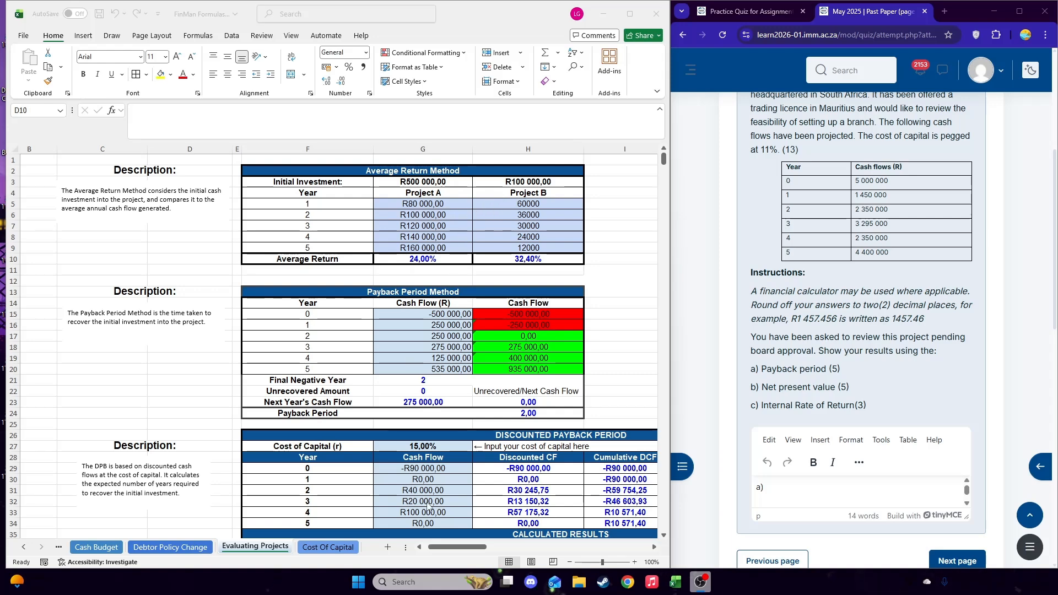
Examine the Average Return Method table, its formula and the accompanying instructions
click(464, 549)
mouse_move(469, 552)
mouse_down()
mouse_move(512, 557)
mouse_move(471, 553)
mouse_up()
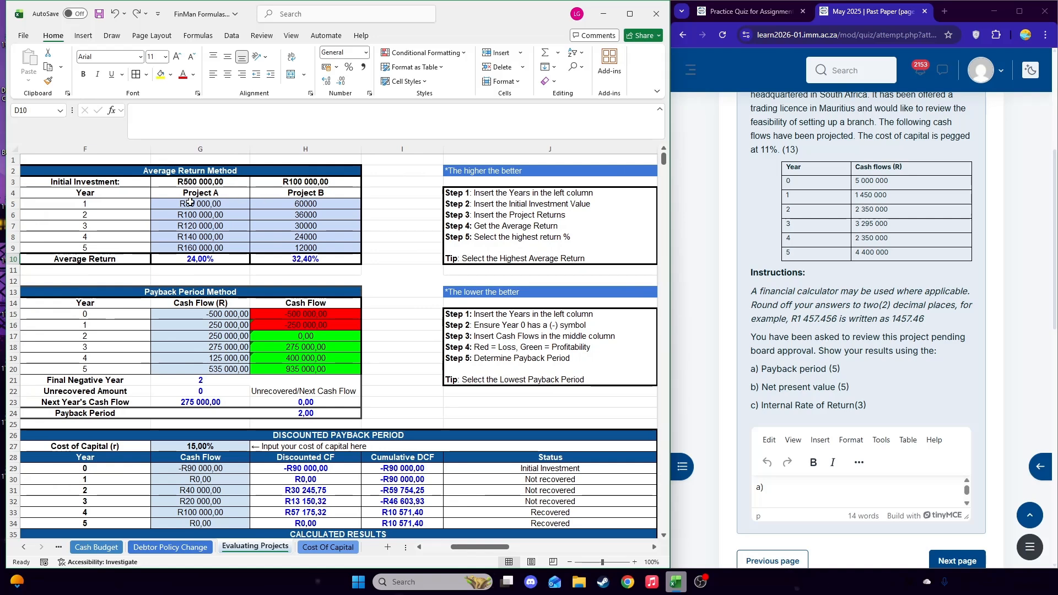
click(224, 260)
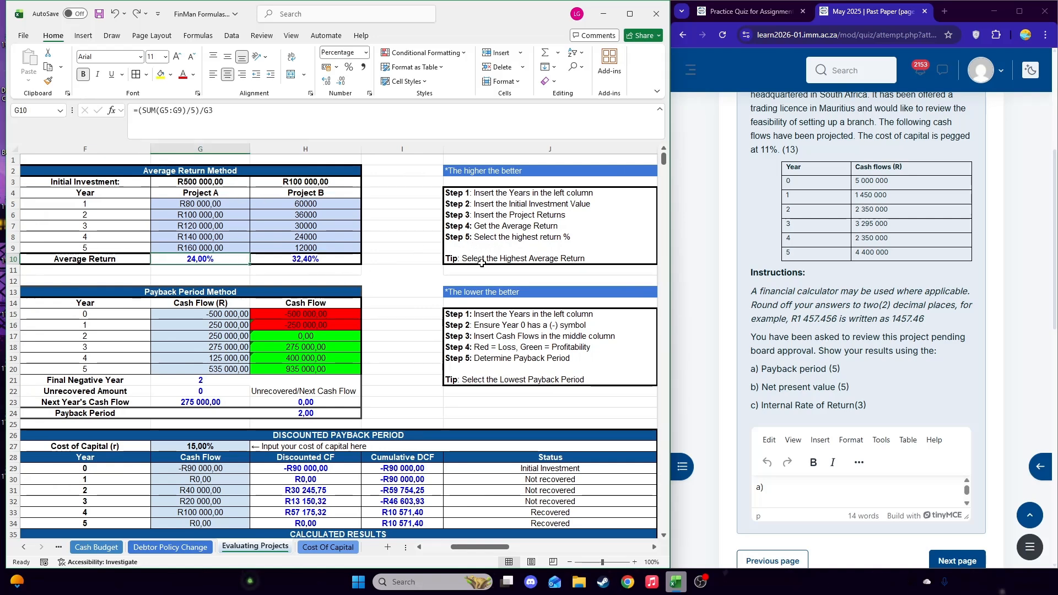
click(402, 251)
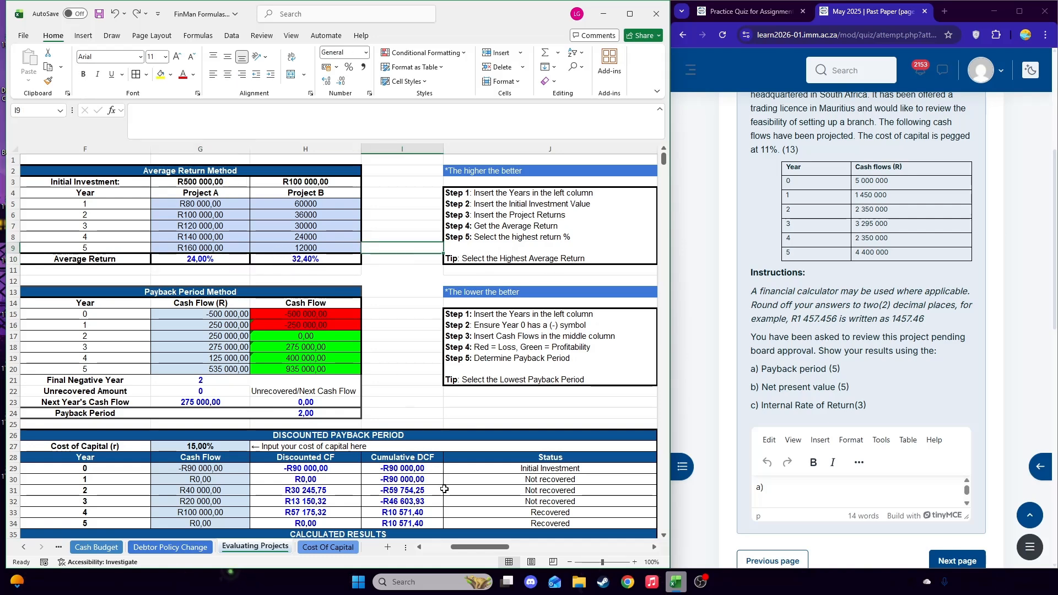
drag(466, 547, 449, 548)
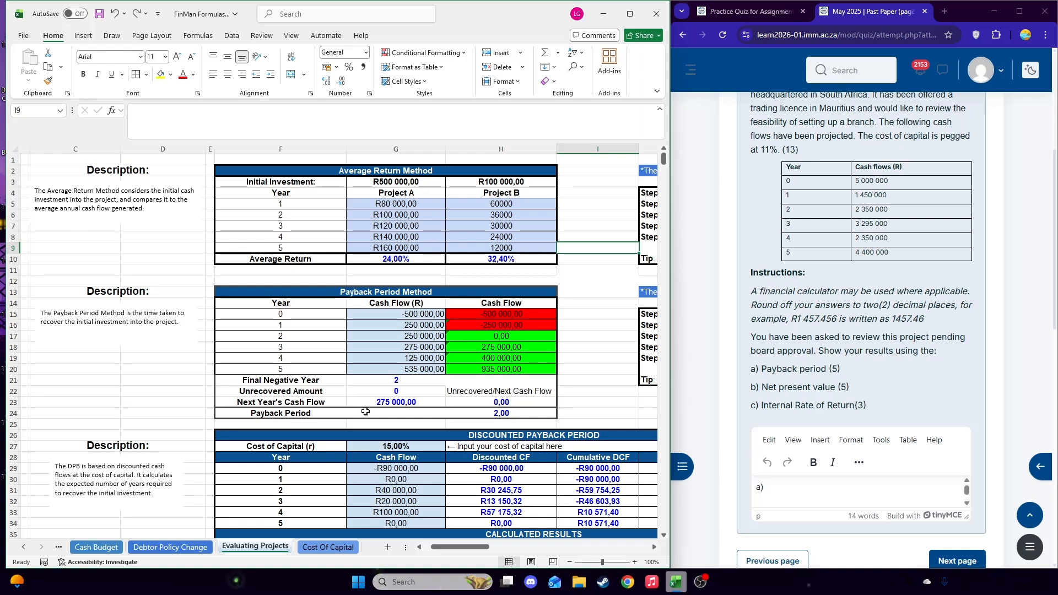
In the Payback Period Method table, enter cash flows of -5 000 000, 1 450 000 and 2 350 000 for years 0 to 2
drag(446, 547, 465, 553)
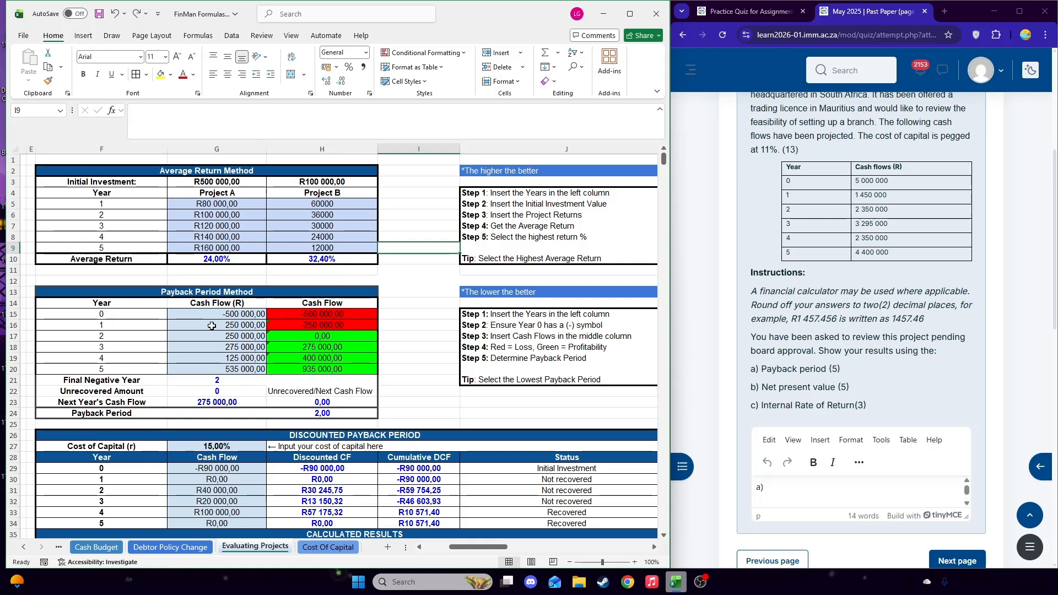
double_click(239, 314)
text(0)
key(Return)
text(1450000)
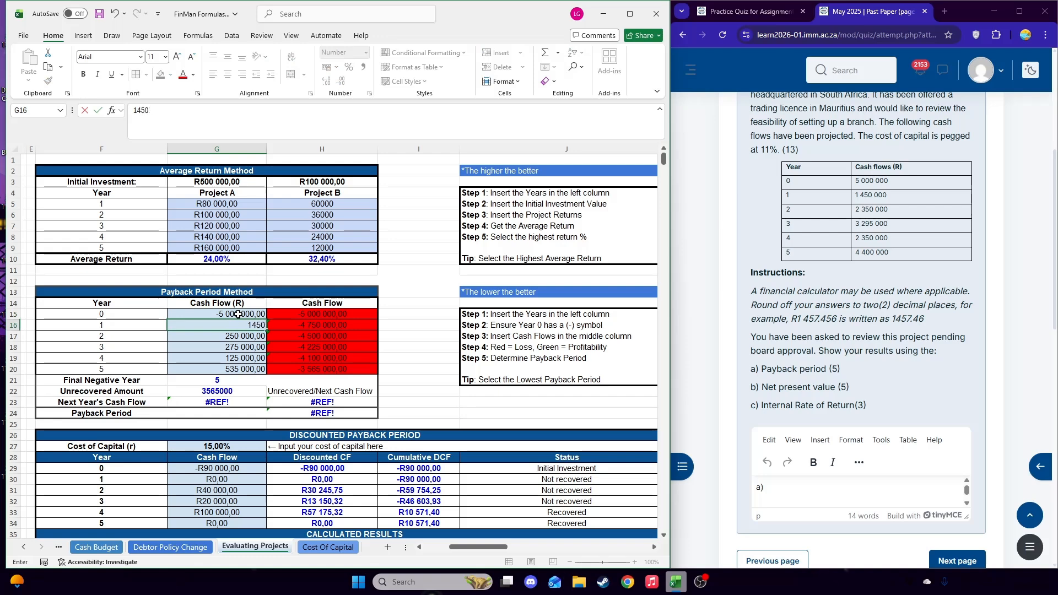
key(Return)
text(2 350 000)
key(Return)
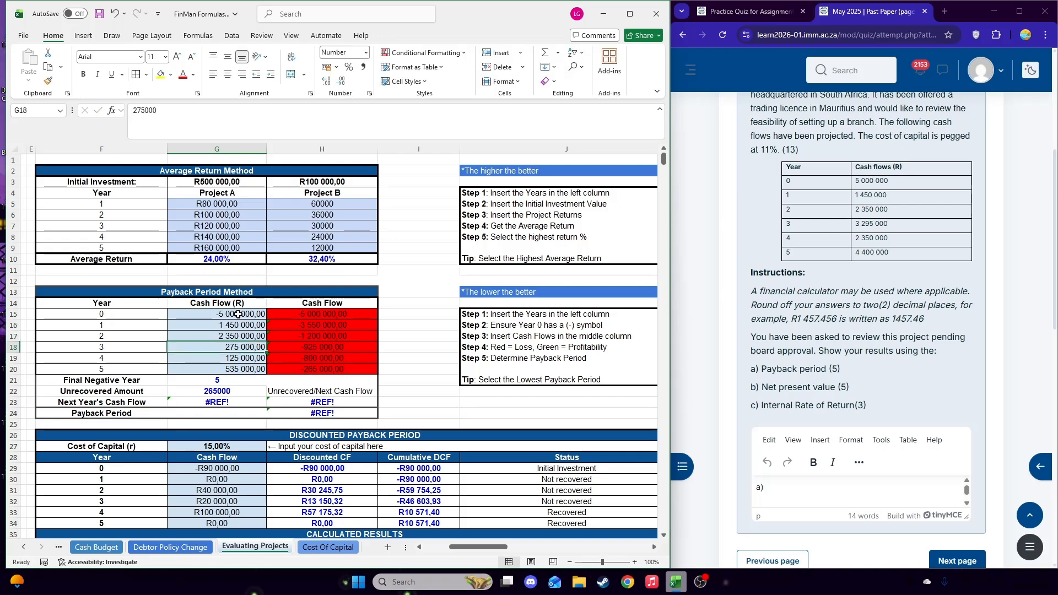
Enter payback cash flows of 3 295 000, 2 350 000 and 4 400 000 for years 3 to 5, then select the Payback Period result
text(3295000)
key(Return)
text(2350000)
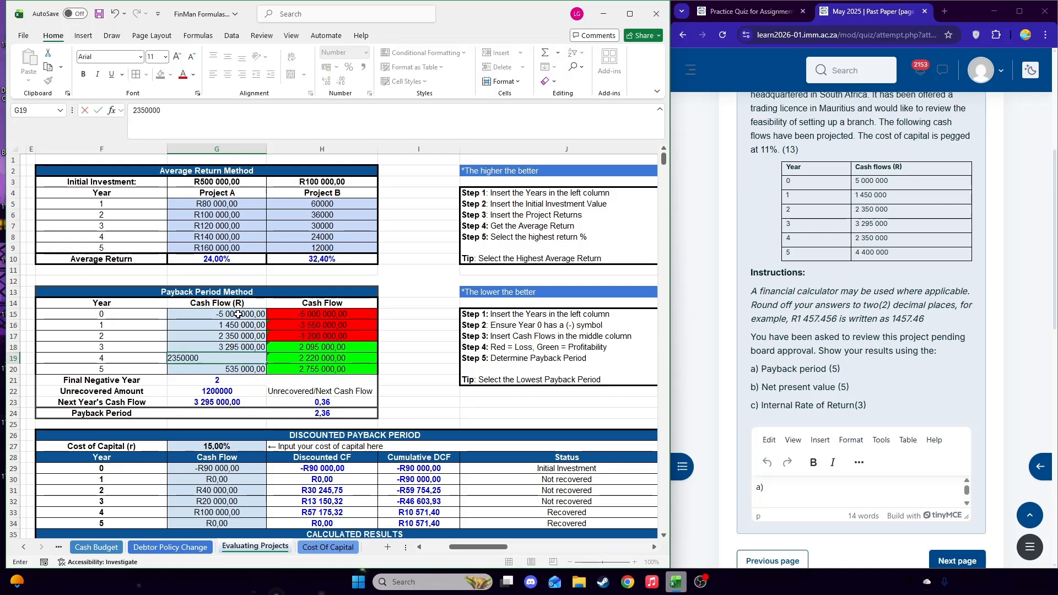
key(Return)
text(4 400 000)
key(Return)
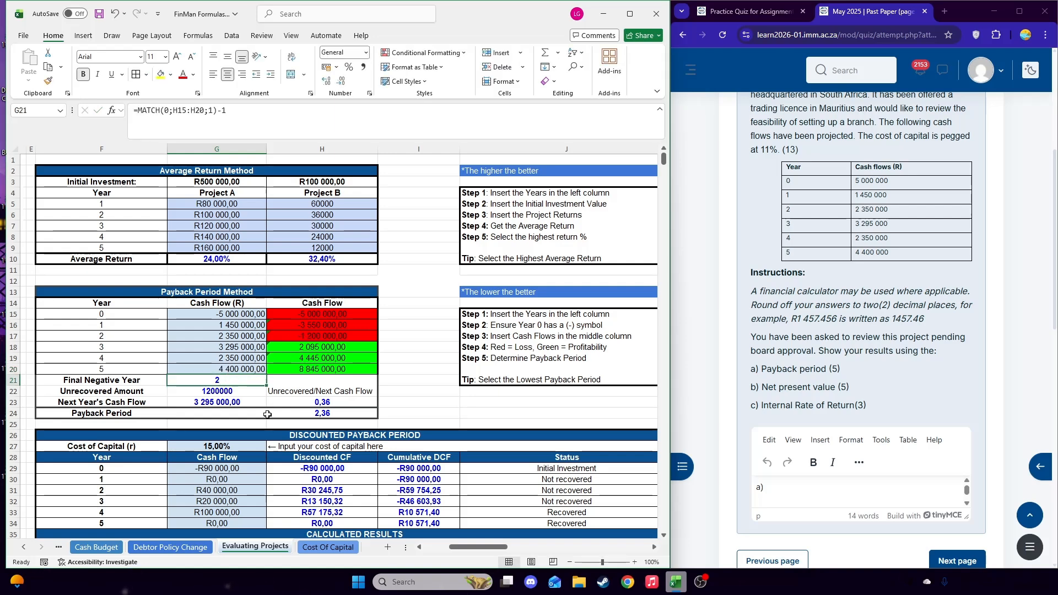
click(343, 415)
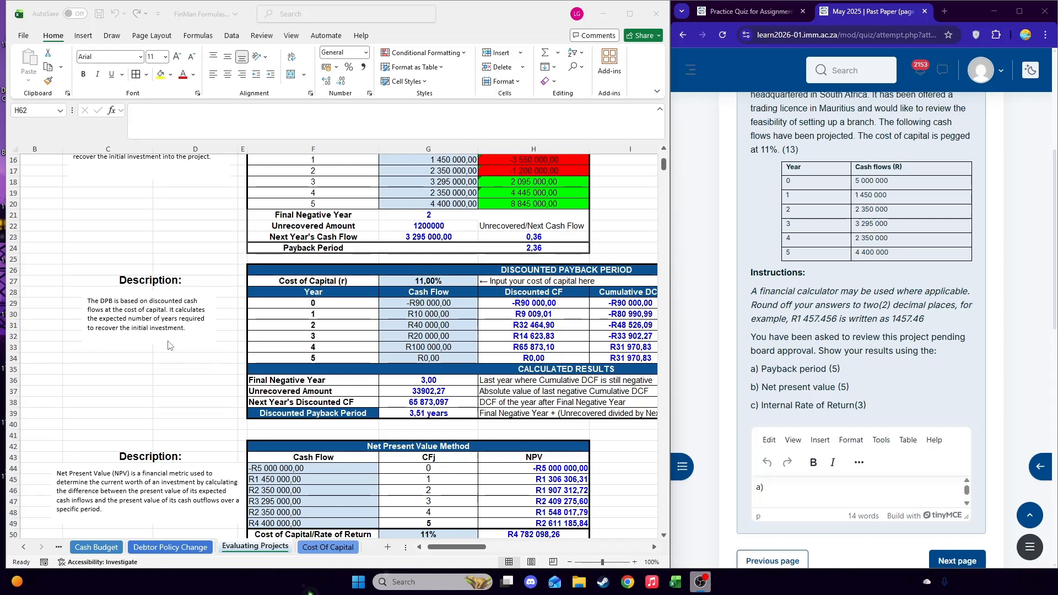
Copy the six Net Present Value cash flows from F44:F49 into the Discounted Payback Period cash flow column, G29:G34
click(448, 548)
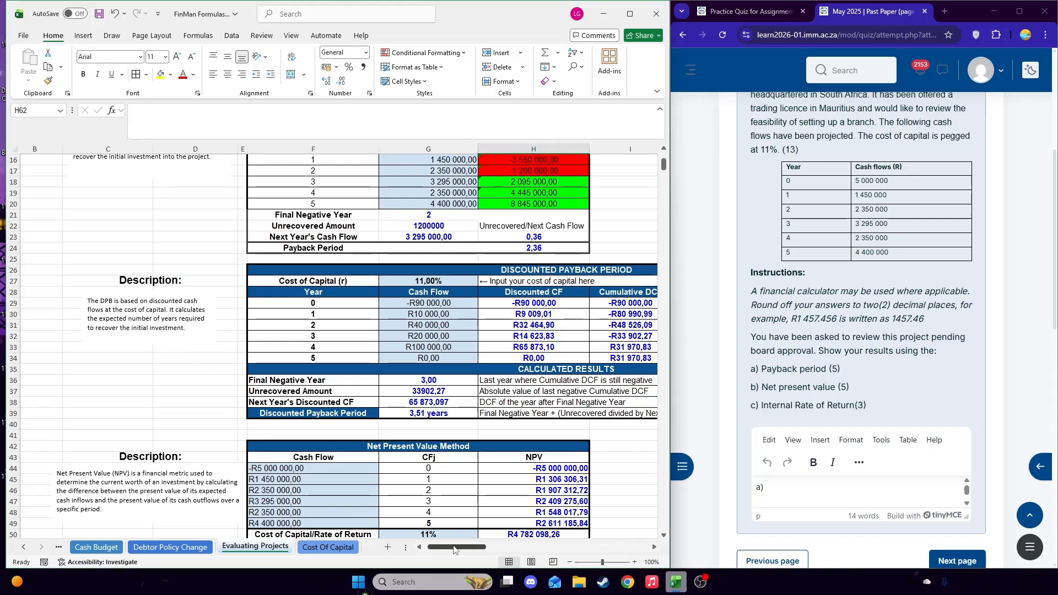
mouse_move(464, 549)
mouse_down()
mouse_move(521, 555)
mouse_move(475, 556)
mouse_up()
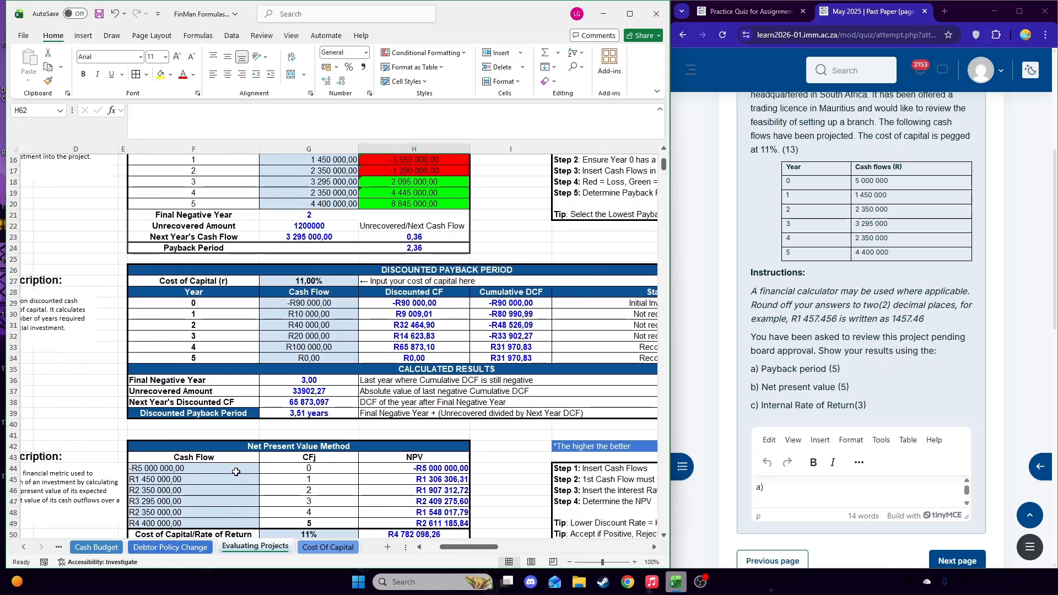
drag(236, 472, 235, 523)
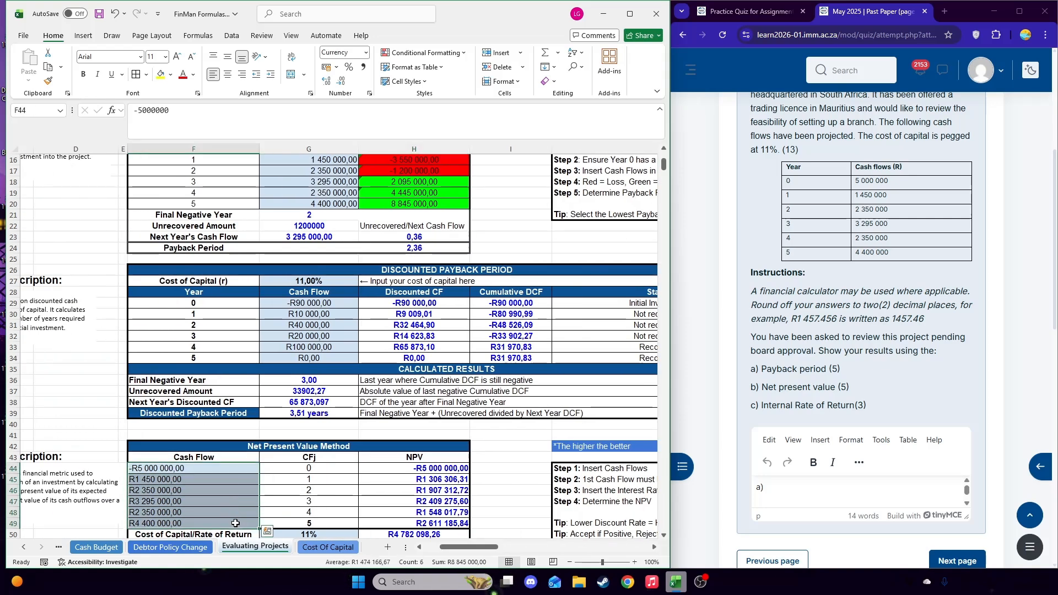
key(ctrl+c)
drag(303, 302, 300, 359)
key(ctrl+v)
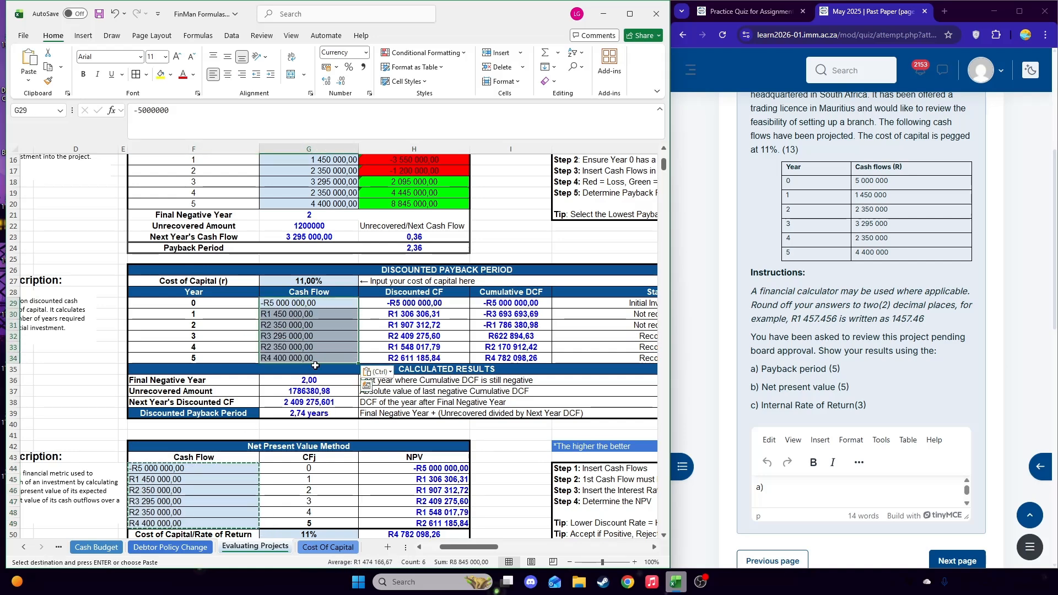
Review the discounted payback table's status column, calculated results and step-by-step instructions
click(501, 437)
drag(462, 549, 466, 552)
click(480, 460)
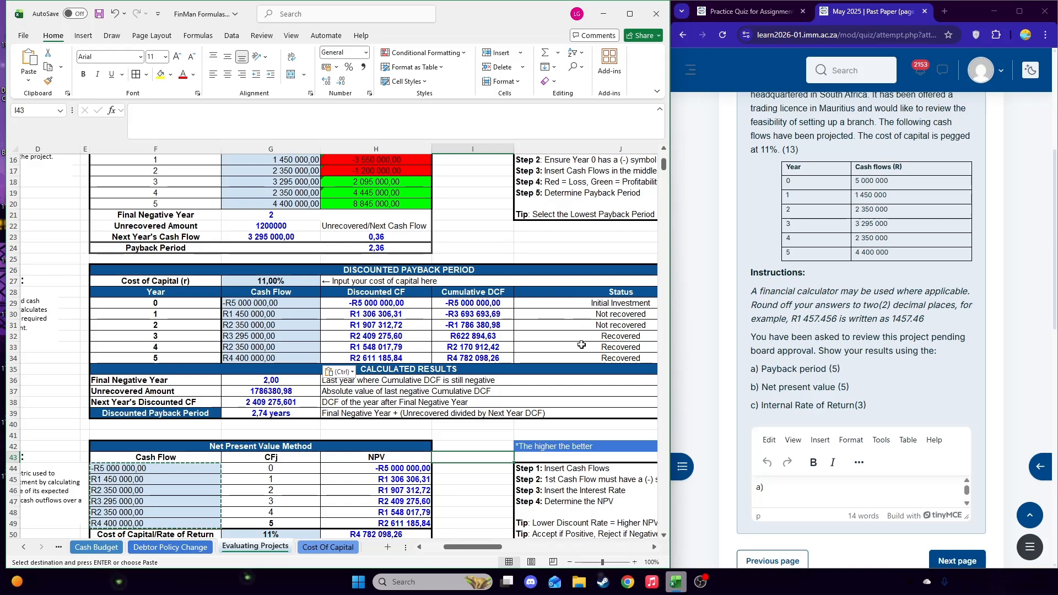
click(296, 381)
click(480, 446)
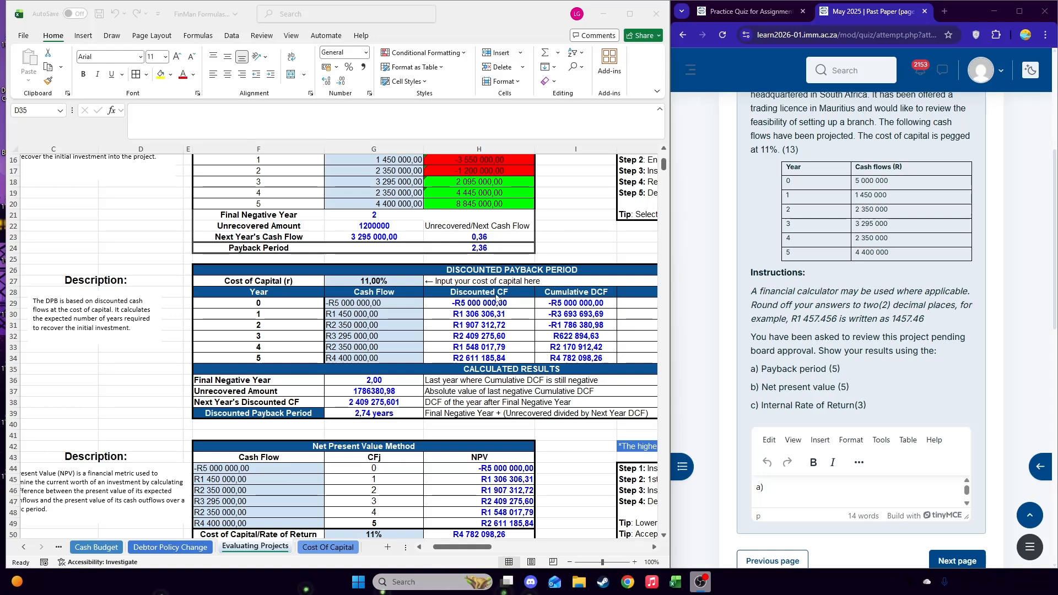
click(466, 552)
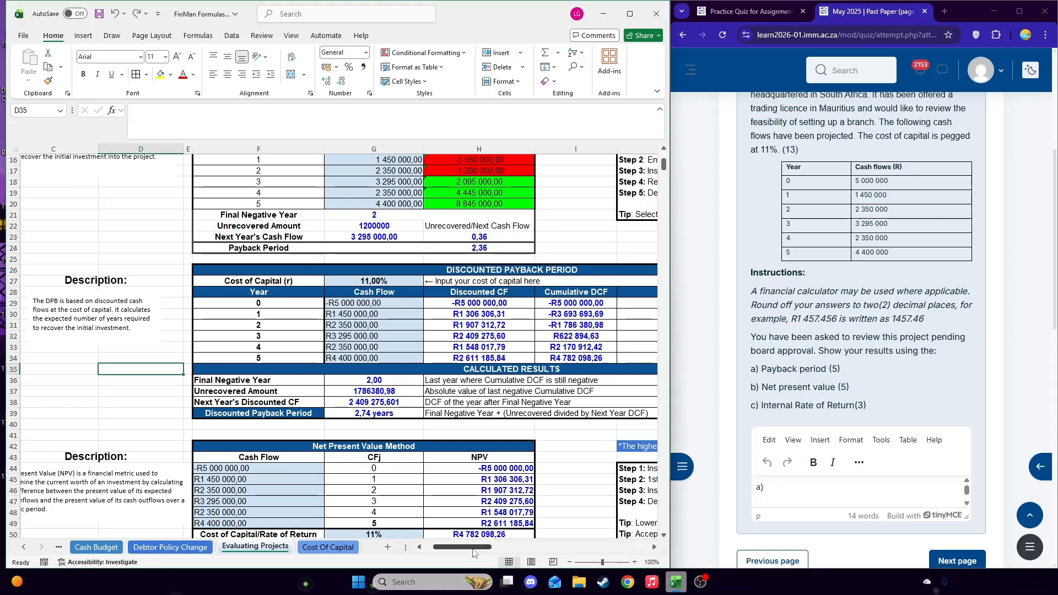
scroll(289, 374, right, 2)
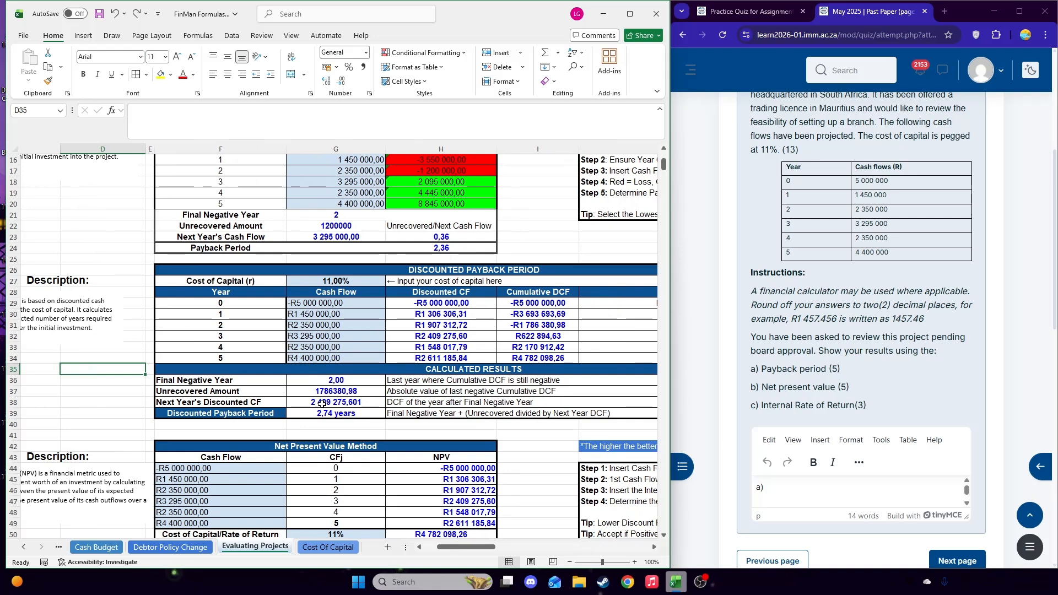
drag(484, 548, 527, 551)
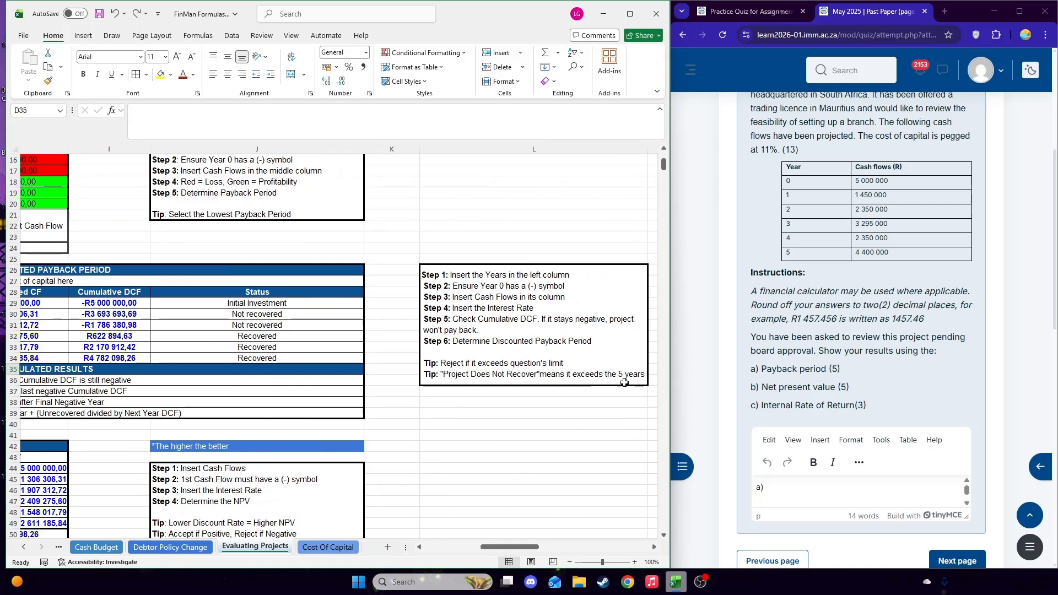
Set the discounted payback cash flows for years 1, 2 and 3 to 0
drag(524, 548, 490, 552)
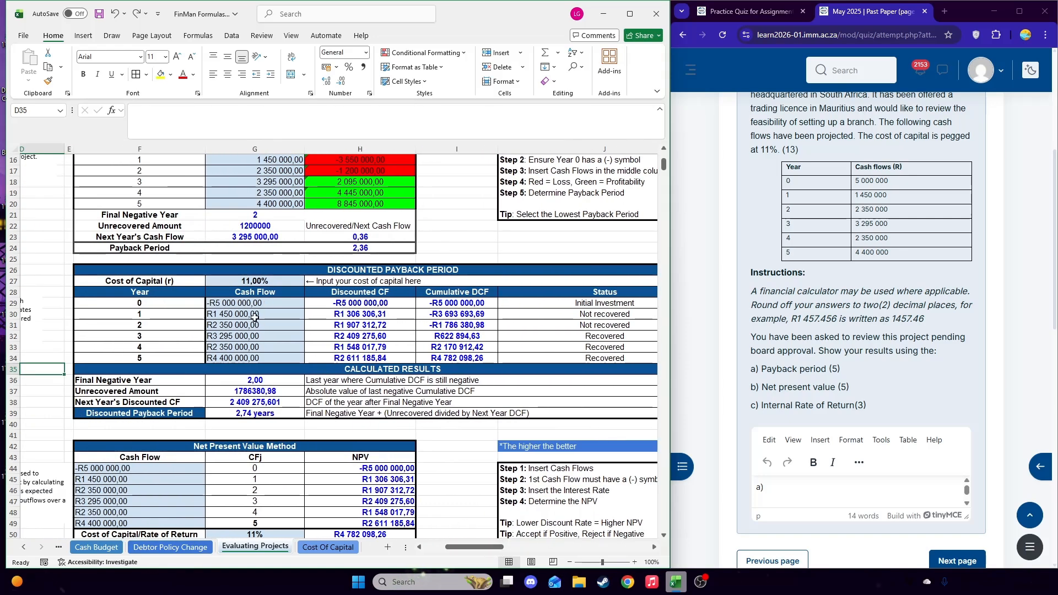
click(254, 318)
text(0)
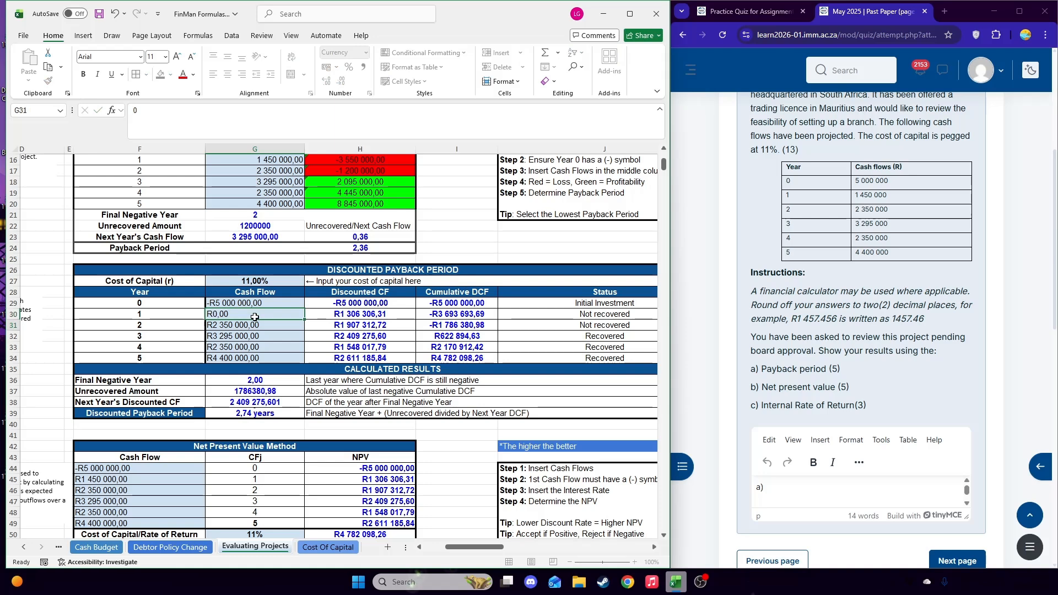
key(Return)
text(0)
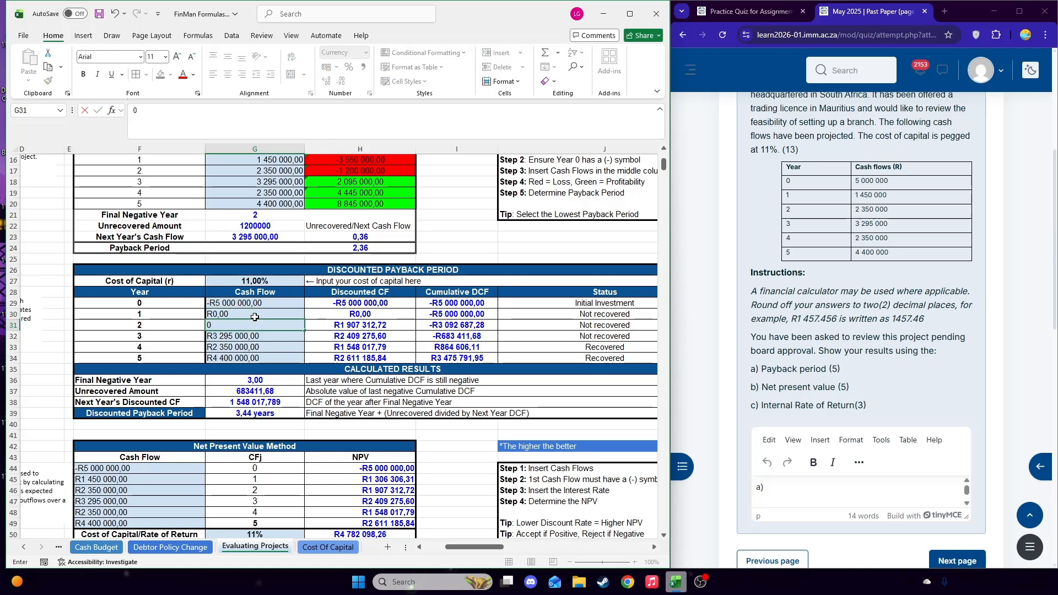
key(Return)
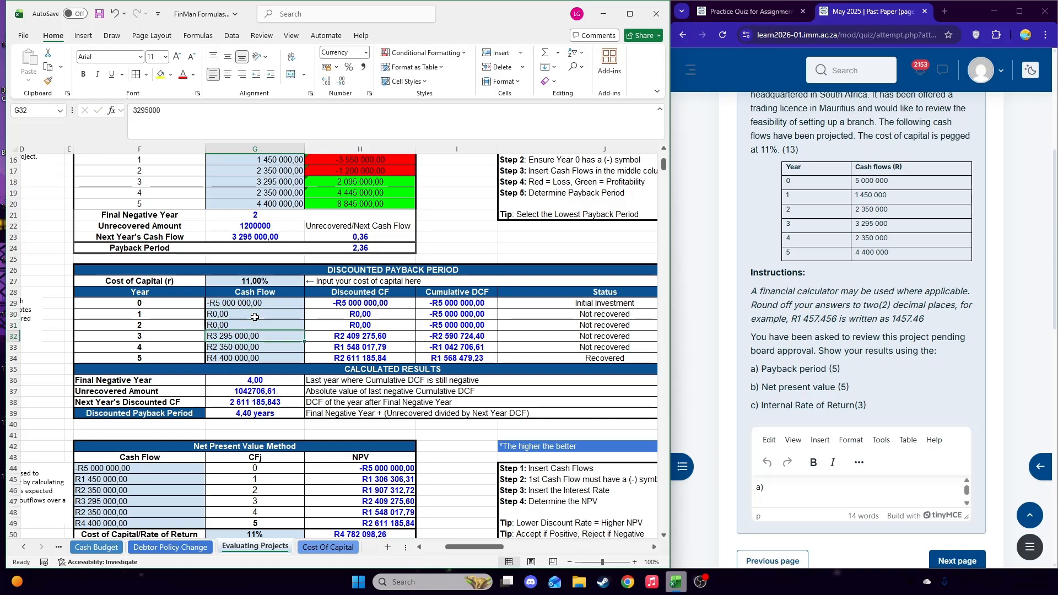
text(0)
key(Return)
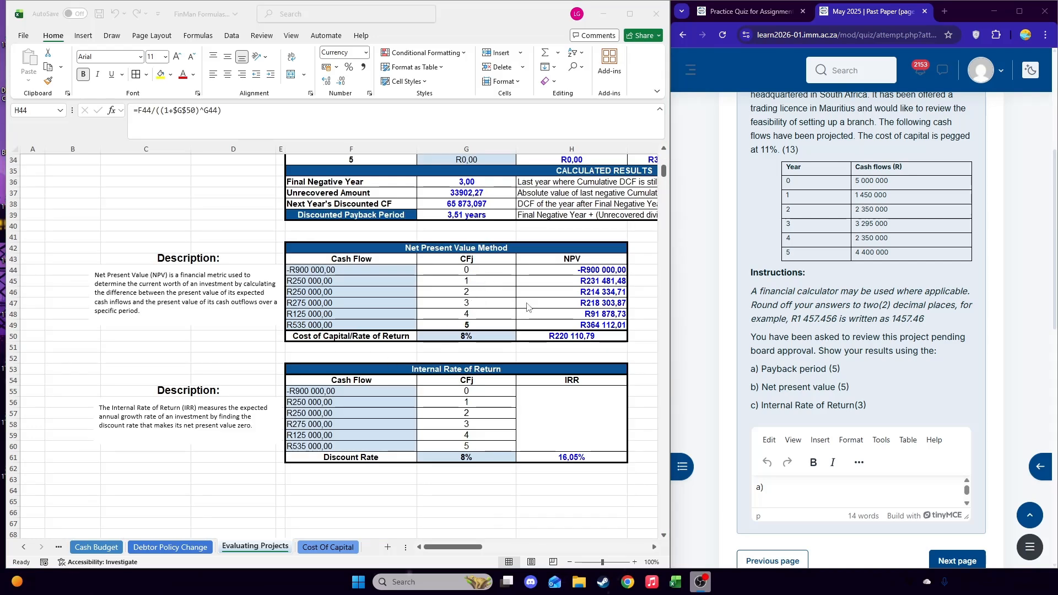
Highlight question b on net present value, then set the Year 0 cash flow in the Net Present Value table to -5 000 000
triple_click(824, 388)
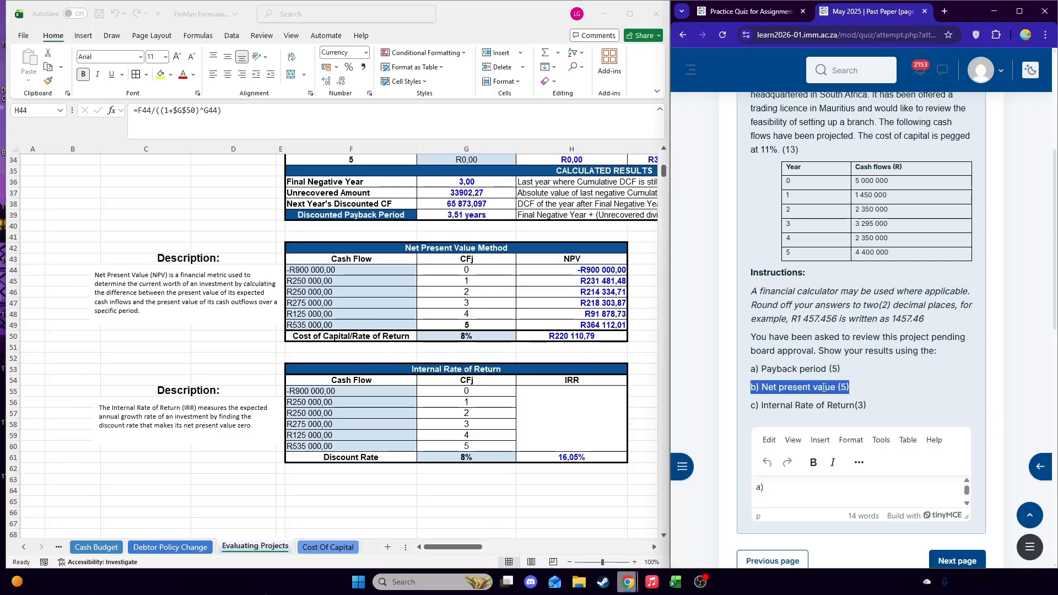
click(868, 389)
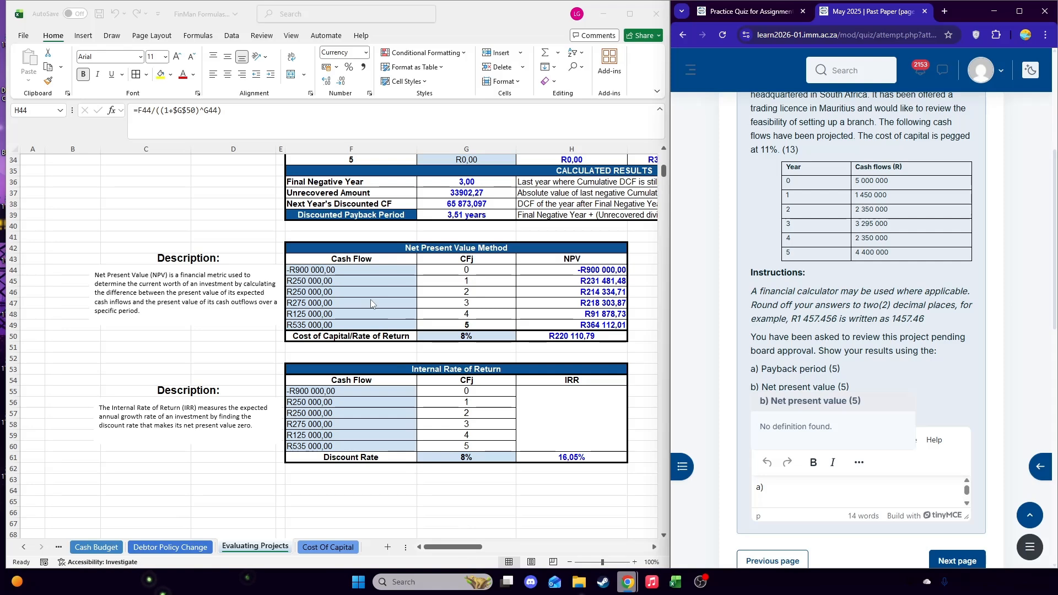
click(360, 271)
double_click(359, 271)
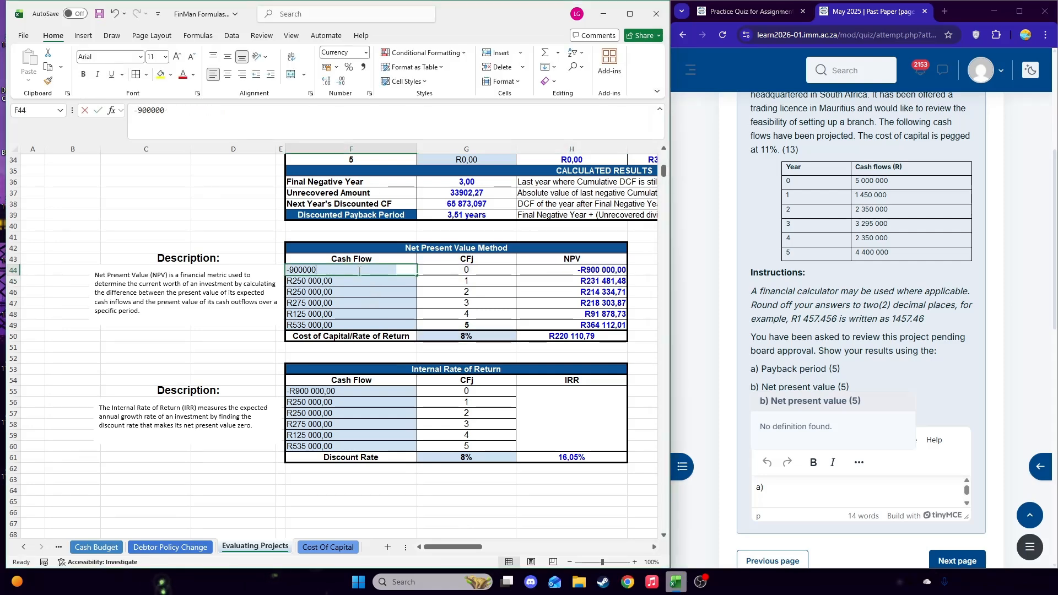
key(BackSpace)
key(BackSpace)
key(BackSpace)
key(BackSpace)
key(BackSpace)
key(BackSpace)
text(5000000)
key(Return)
Enter Net Present Value cash flows of 14 500 000, 2 350 000, 3 295 000, 2 350 000 and 4 400 000 for years 1 to 5
text(14500000)
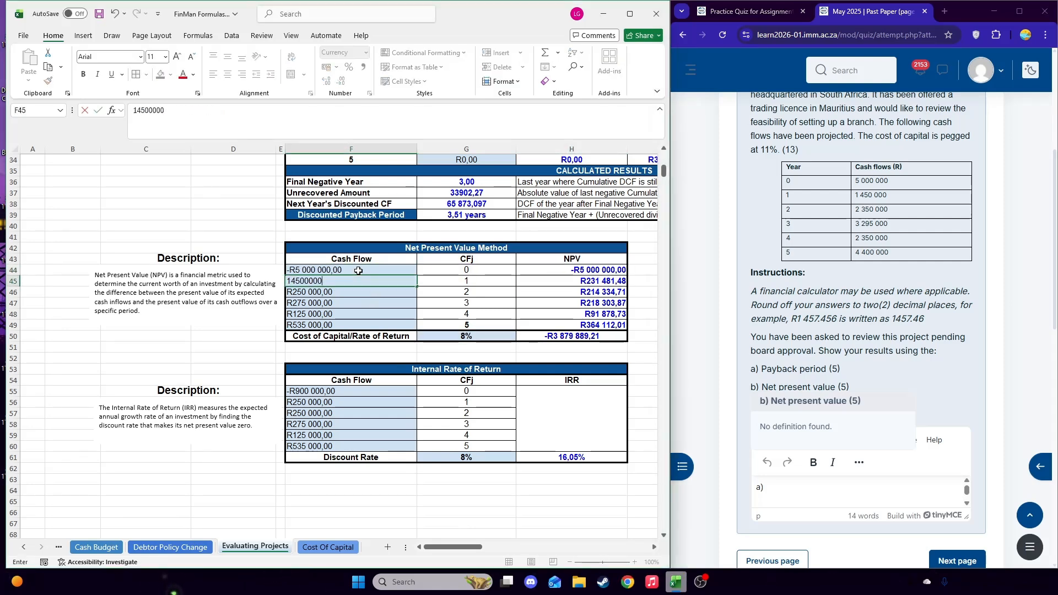
key(Return)
text(2350000)
key(Return)
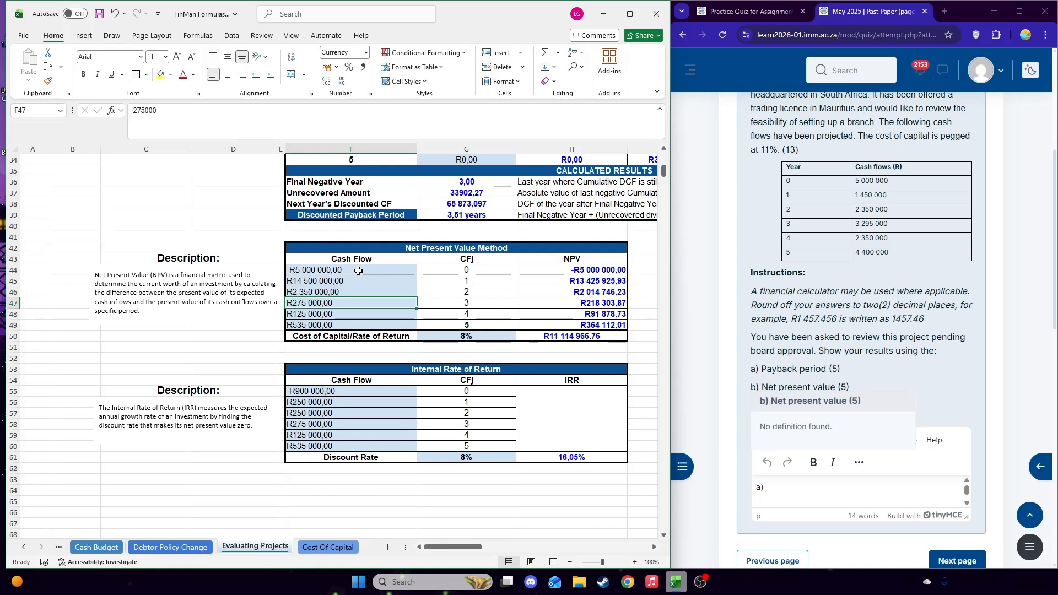
text(3295000)
key(Return)
text(2350000)
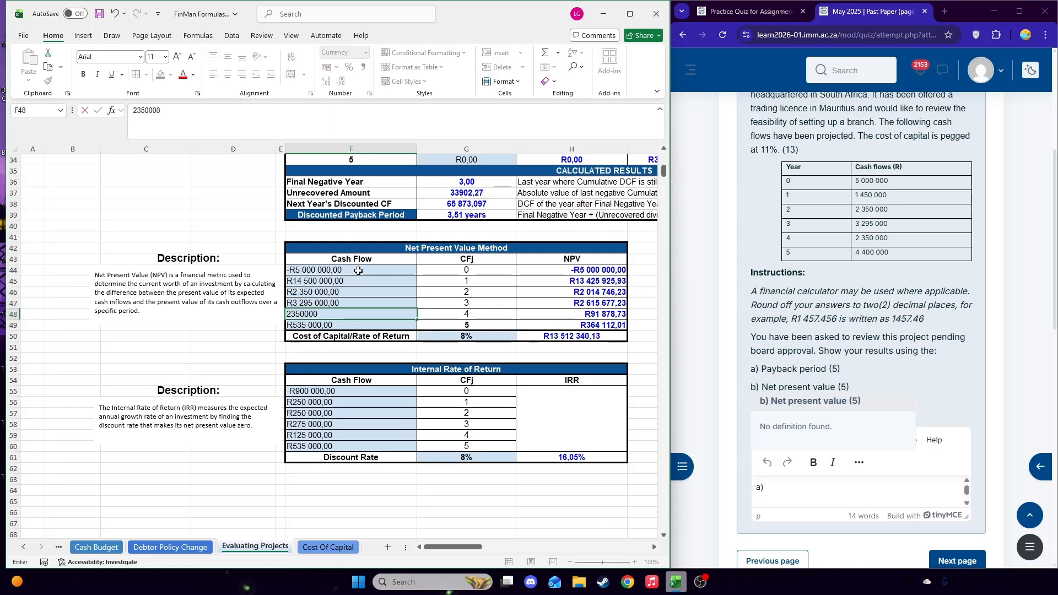
key(Return)
text(4400000)
key(Return)
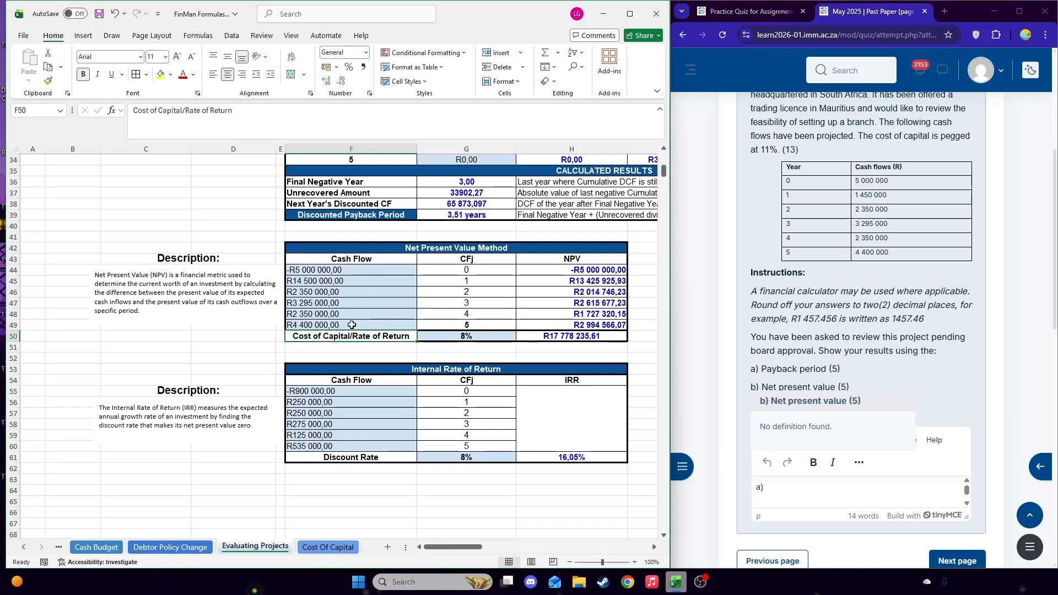
Correct the Year 1 cash flow in the Net Present Value table to 1 450 000
click(345, 282)
text(1450000)
key(Return)
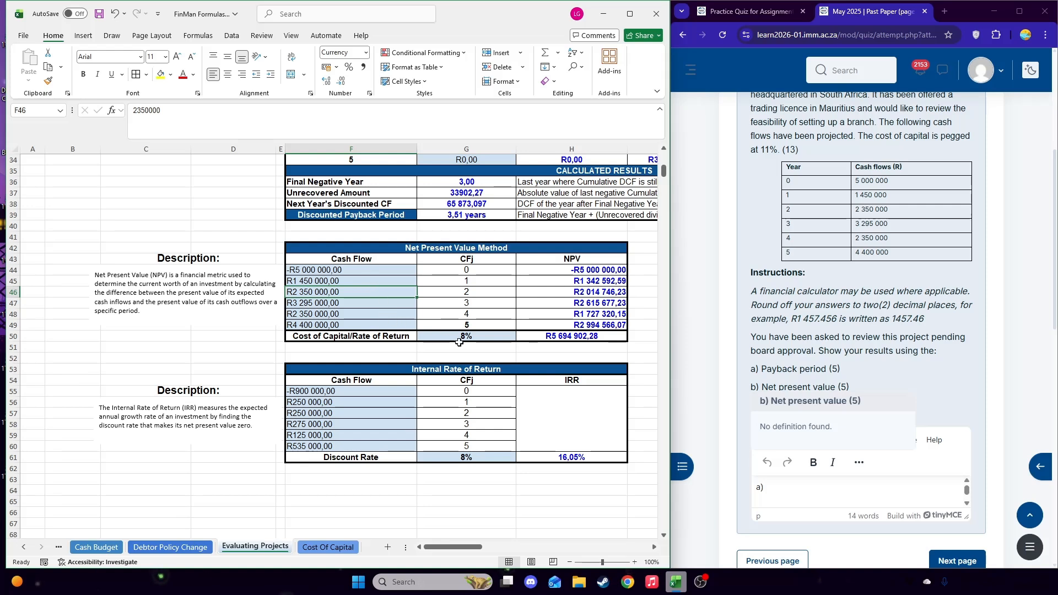
Set the Net Present Value table's cost of capital to 11% and view the accompanying instructions and tips
click(434, 336)
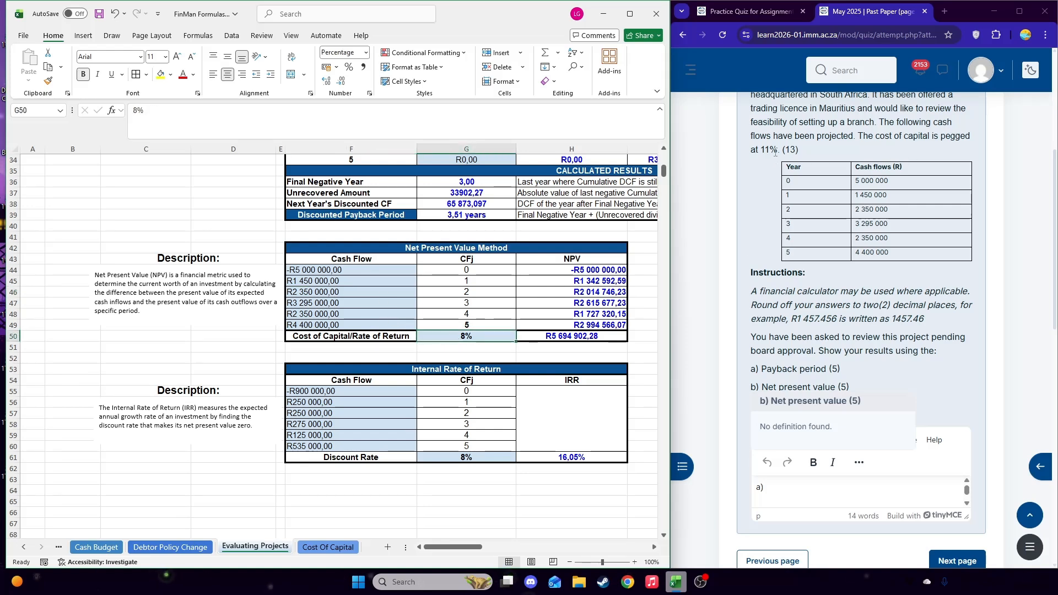
text(11)
key(Return)
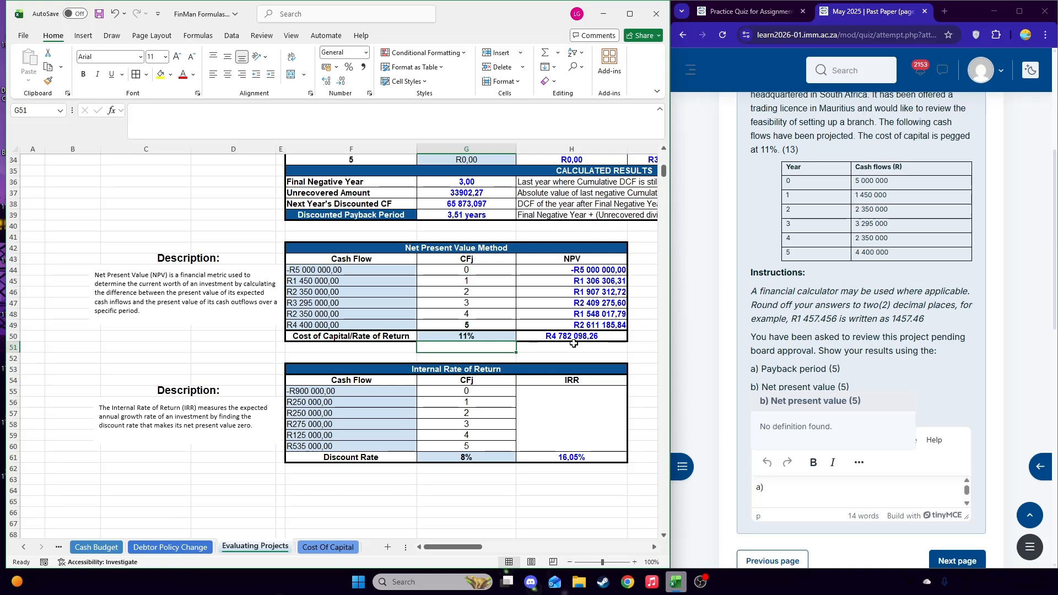
drag(446, 548, 478, 549)
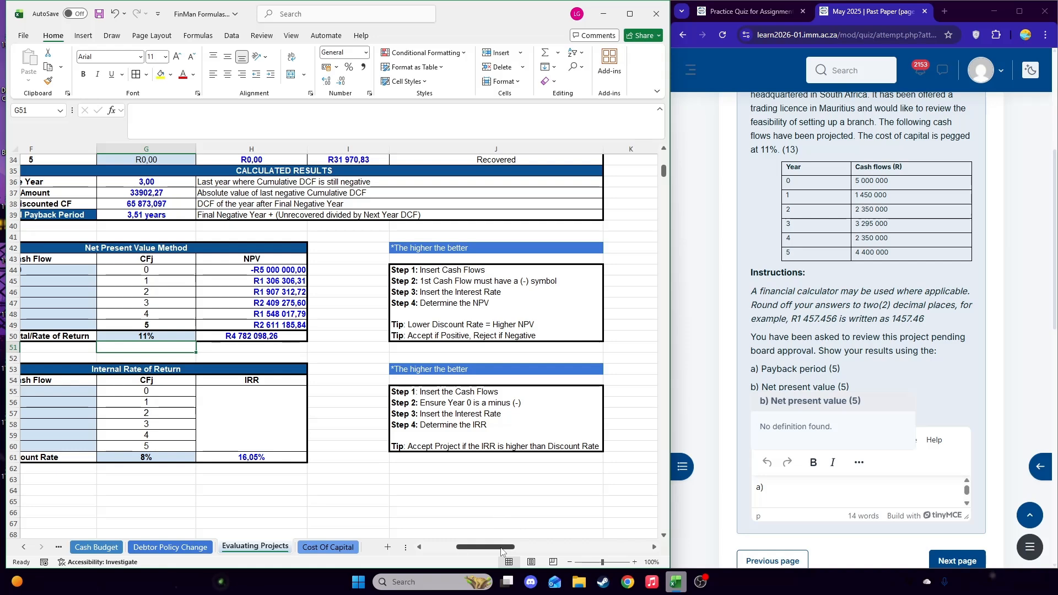
Highlight question c on internal rate of return and copy the Net Present Value table's six cash flows into the Internal Rate of Return table
drag(503, 548, 495, 553)
drag(495, 553, 489, 553)
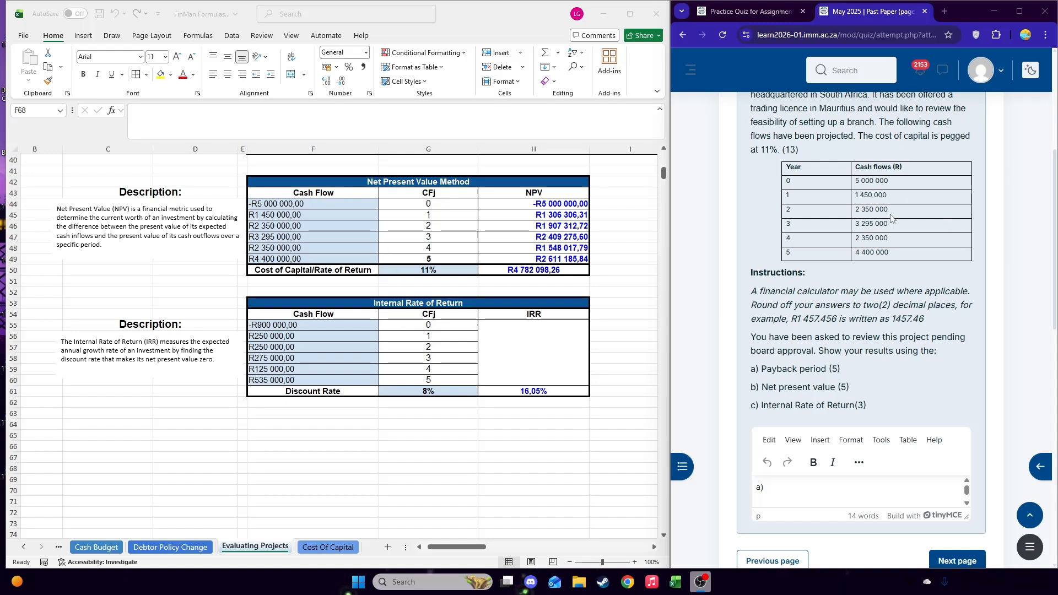
triple_click(823, 406)
click(863, 372)
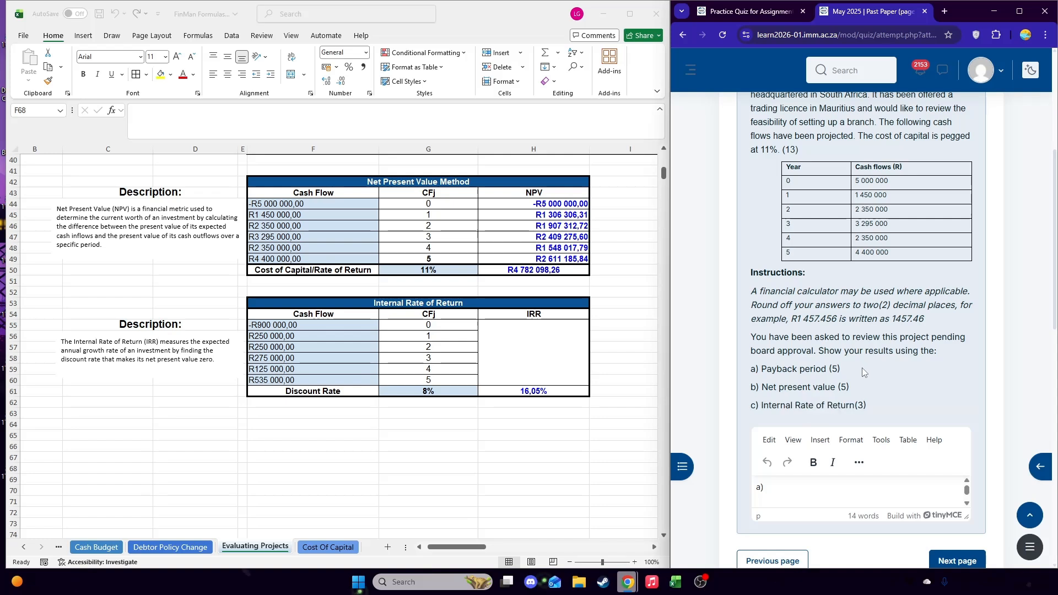
click(340, 207)
drag(341, 208, 336, 256)
key(ctrl+c)
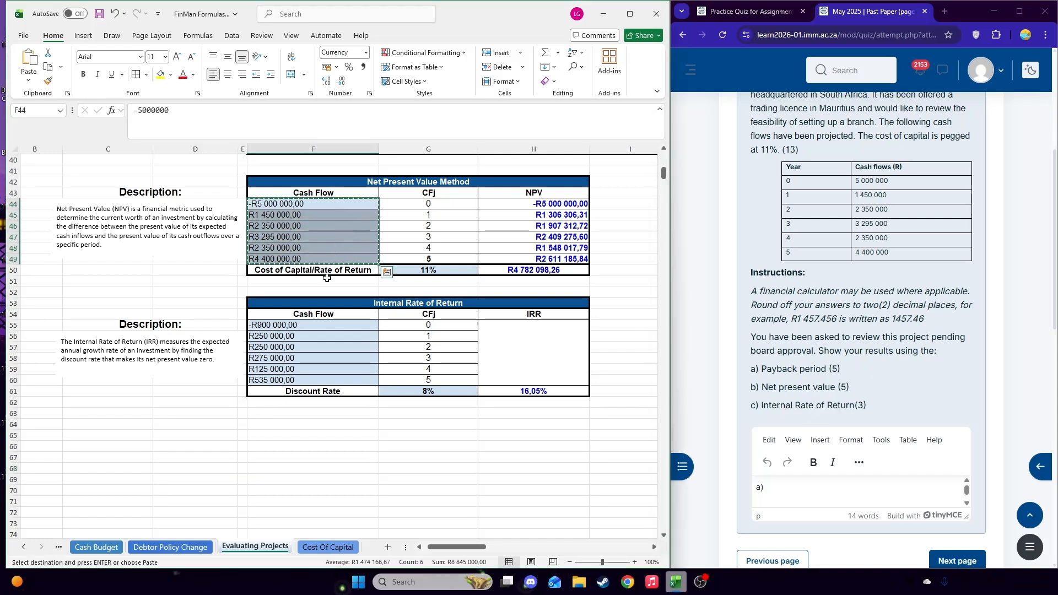
drag(294, 325, 285, 378)
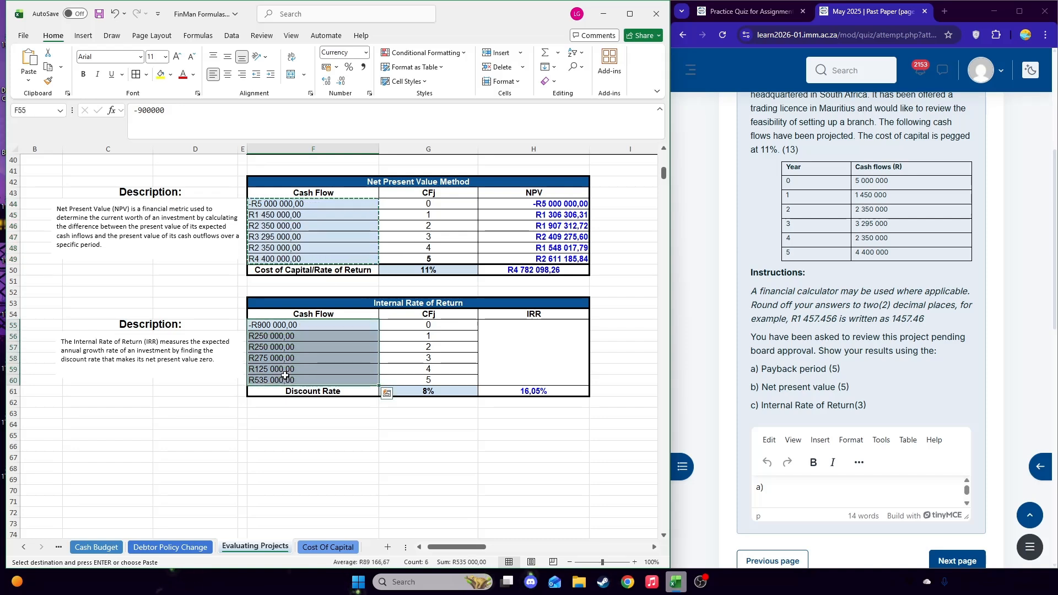
key(ctrl+v)
Set the Internal Rate of Return table's discount rate to 11% and select the IRR result cell to view its formula
click(439, 394)
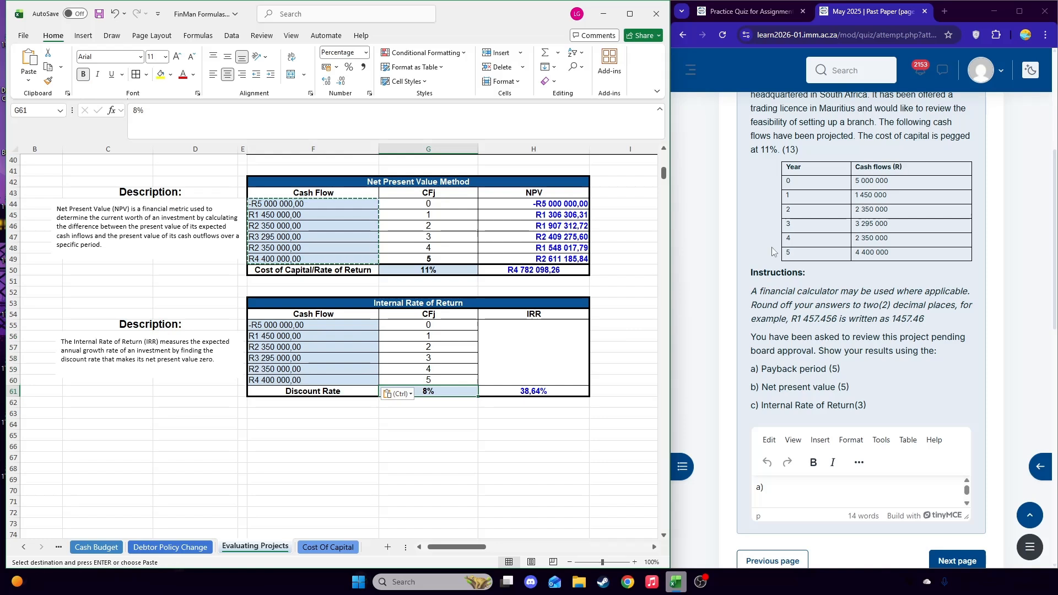
text(11)
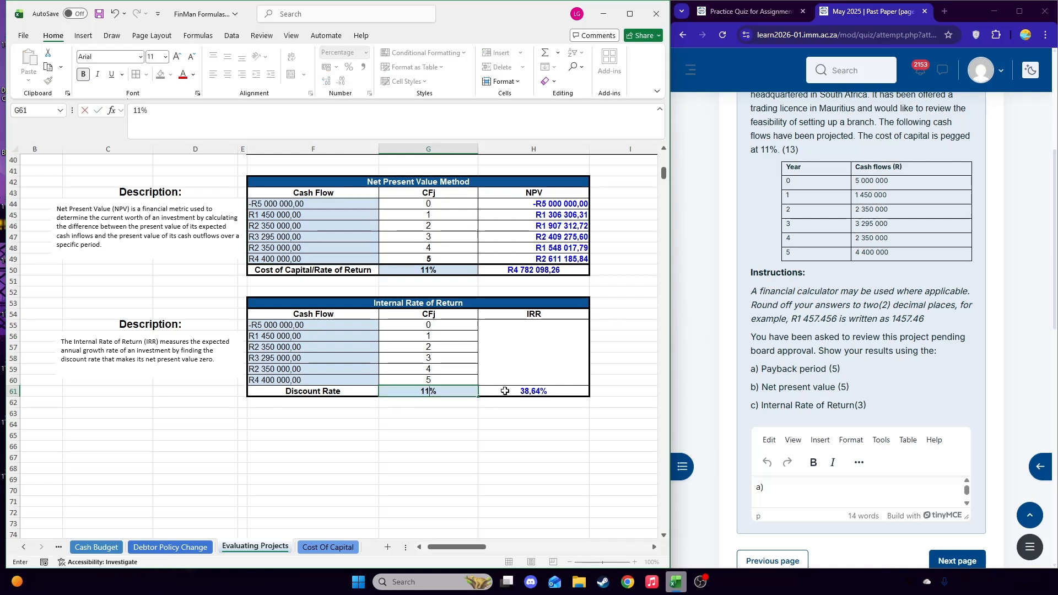
key(Return)
click(553, 394)
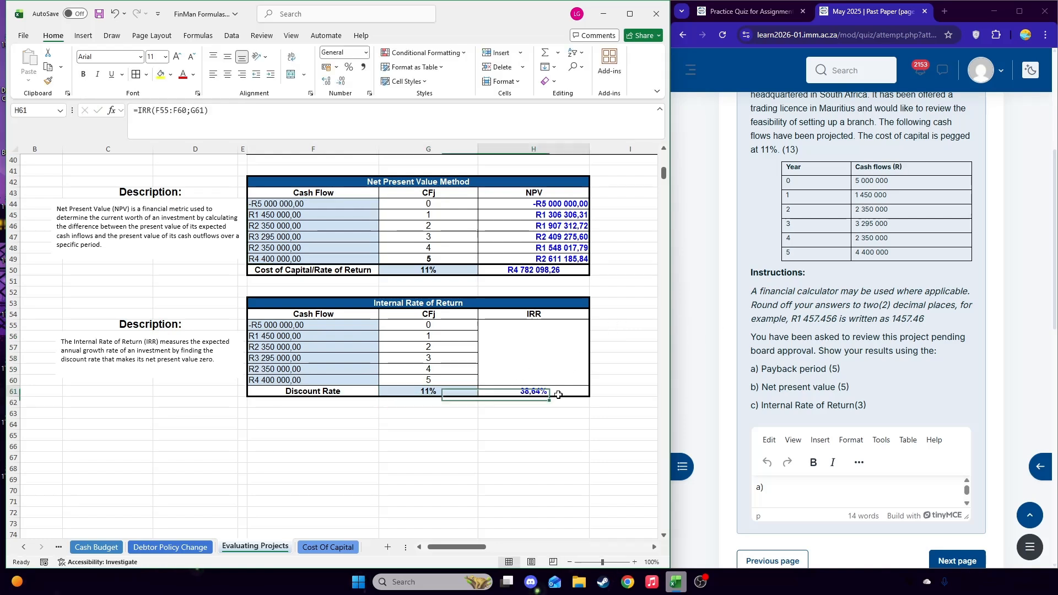